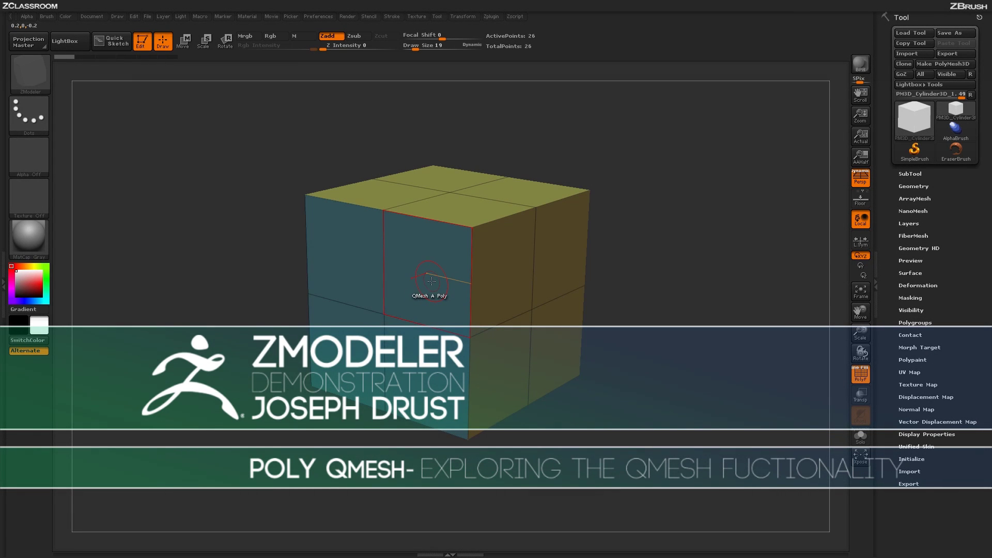
Set the ZModeler polygon action to QMesh targeting a single polygon
key("space")
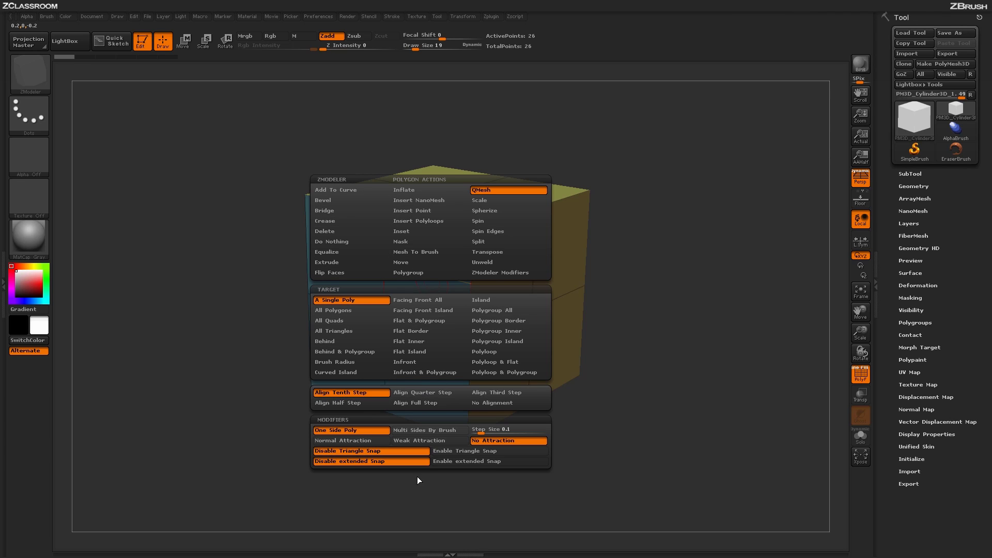
left_click(494, 191)
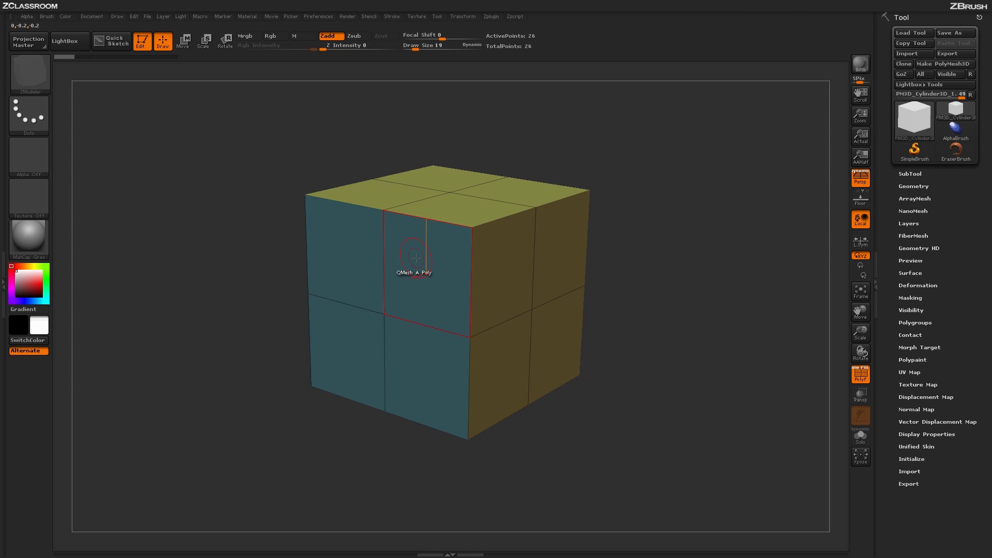
key("space")
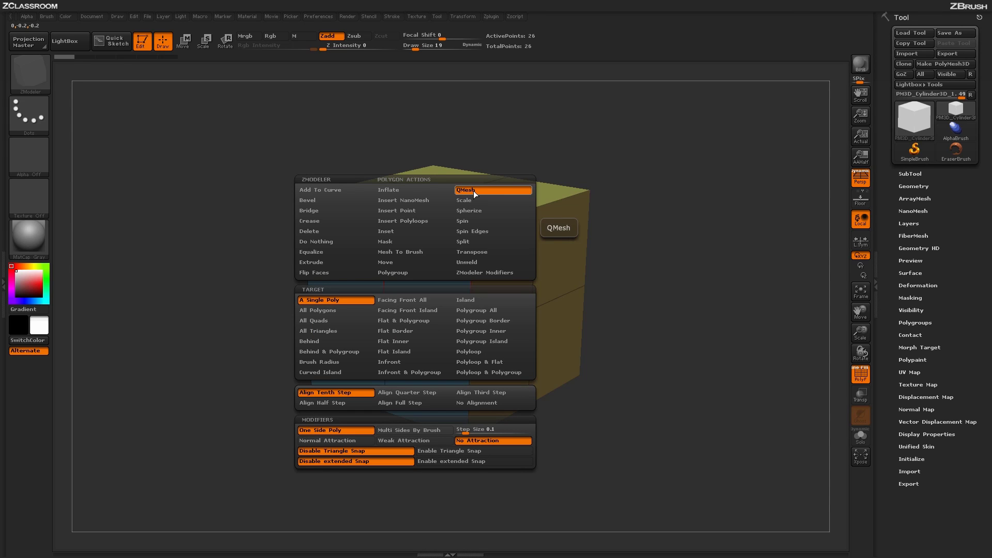
left_click(343, 302)
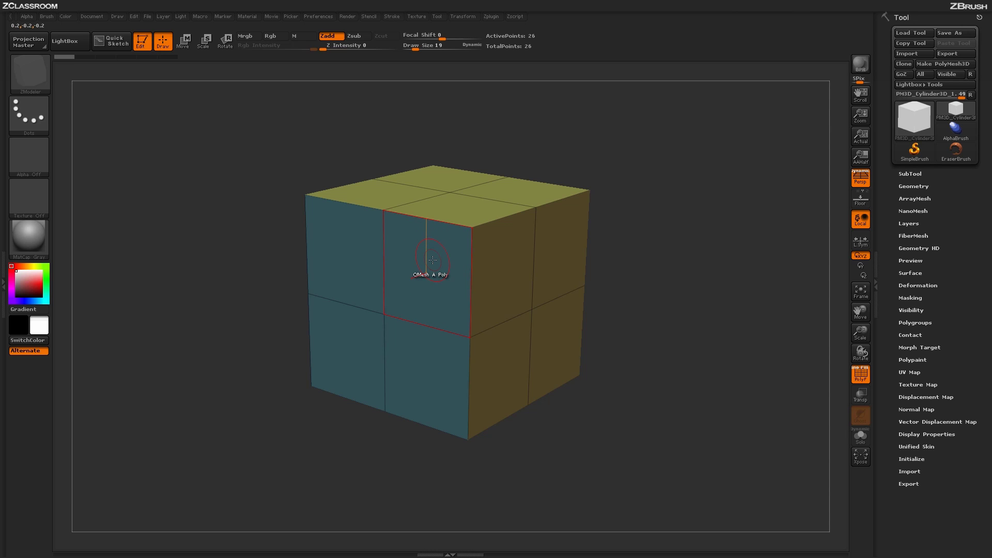
Extrude the front polygon outward with QMesh into a longer block and inspect it
left_click_drag(433, 259, 161, 349)
left_click_drag(161, 350, 174, 389)
left_click_drag(653, 321, 662, 345)
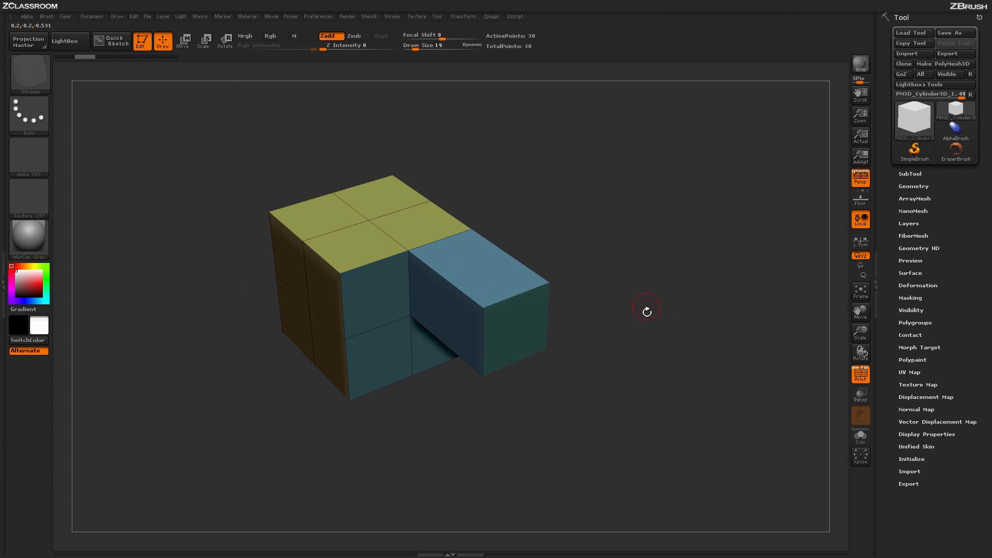
left_click_drag(647, 311, 651, 297)
left_click_drag(637, 241, 643, 259)
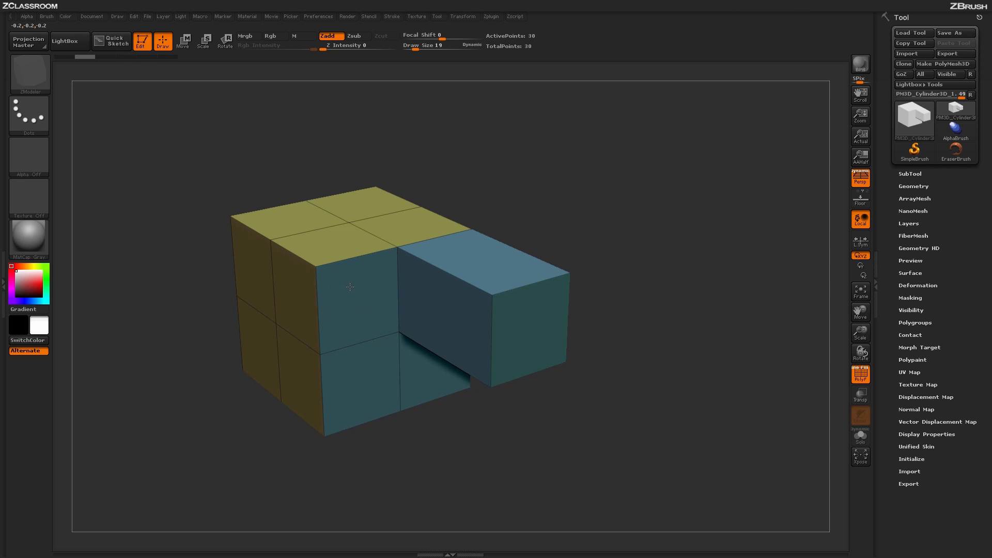
Fuse the front polygon with the block, then try extruding the light-blue face and undo it
left_click_drag(353, 288, 408, 316)
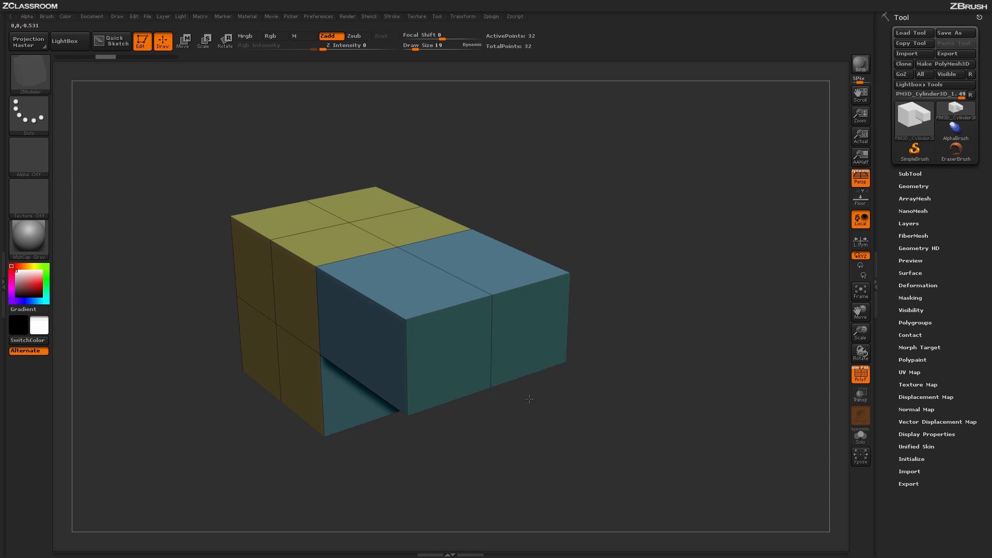
left_click_drag(527, 398, 525, 291)
left_click_drag(428, 405, 455, 378)
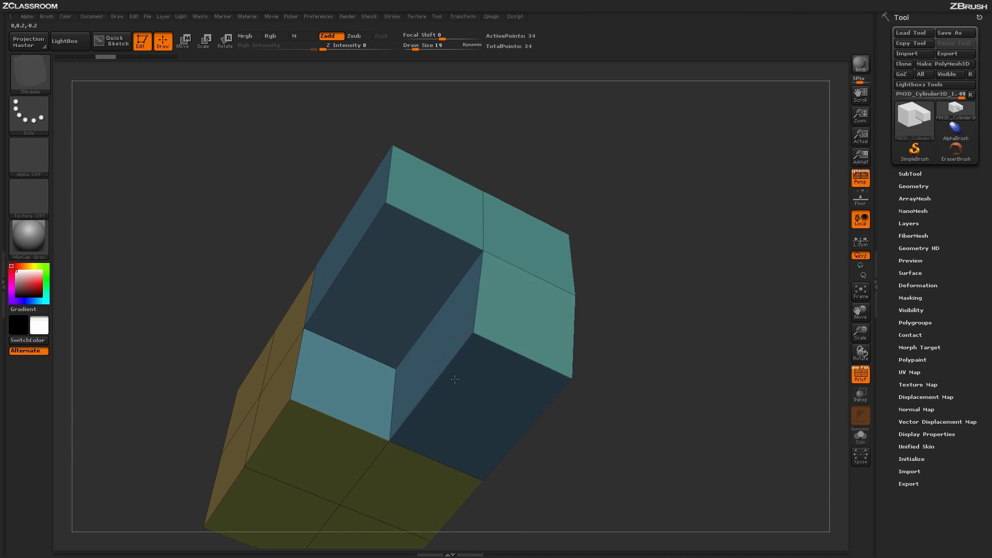
key("ctrl+z")
mouse_move(656, 315)
left_mouse_down()
mouse_move(665, 398)
mouse_move(639, 435)
mouse_move(654, 424)
mouse_move(640, 424)
left_mouse_up()
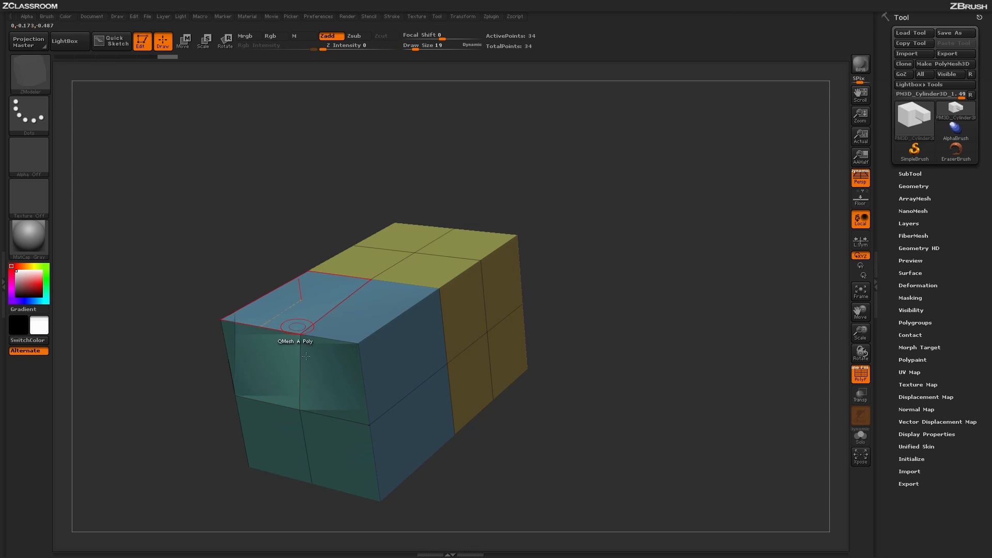
Insert edge loops across the top and front so the front splits into four columns
left_click_drag(659, 399, 623, 347)
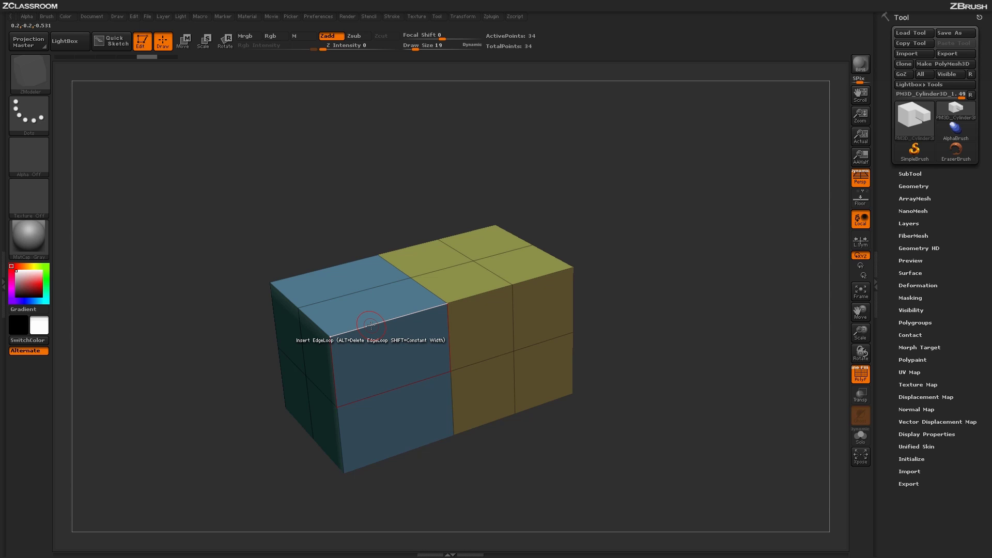
left_click(366, 326)
left_click(413, 316)
left_click_drag(599, 387, 632, 438)
left_click_drag(514, 412, 473, 384)
left_click(413, 356)
mouse_move(637, 371)
left_mouse_down()
mouse_move(627, 382)
mouse_move(644, 372)
left_mouse_up()
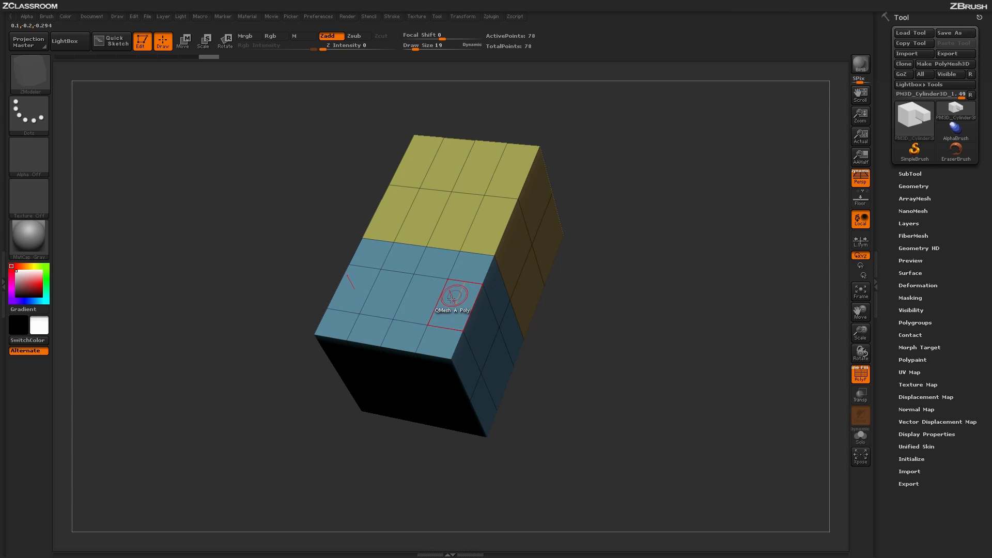
Push a polygon strip inward with QMesh to carve a channel into the blue end
left_click_drag(456, 299, 457, 308)
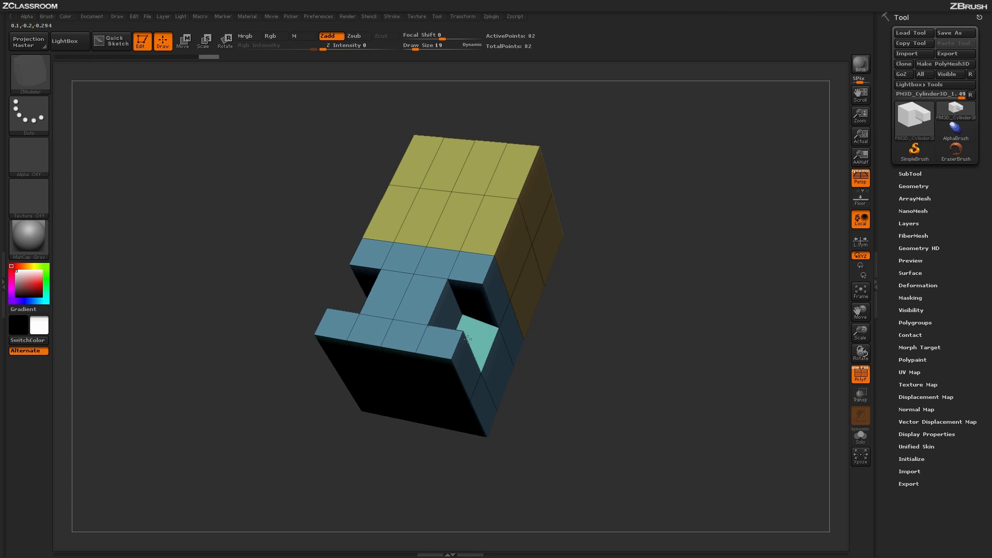
left_click_drag(615, 390, 671, 344)
left_click_drag(612, 337, 699, 385)
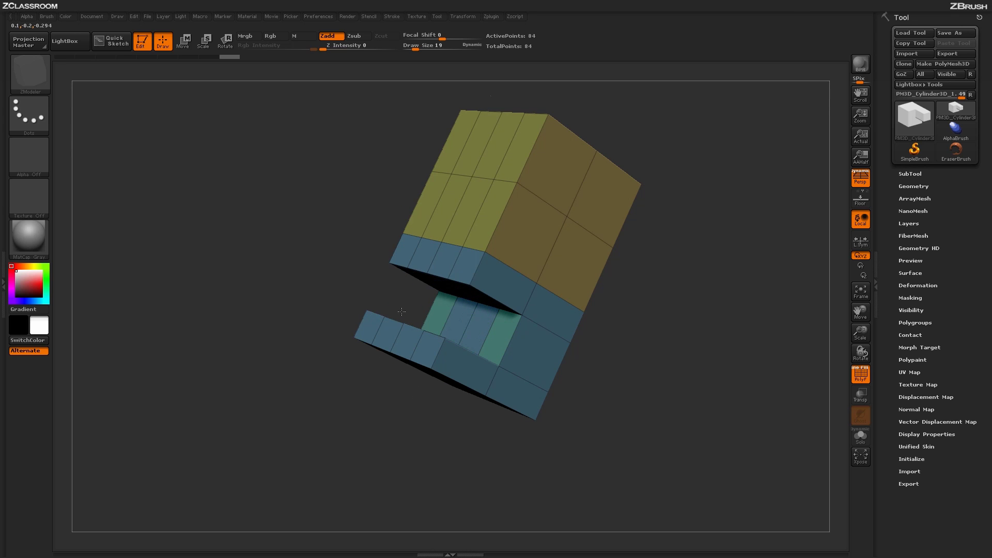
left_click_drag(609, 377, 592, 317)
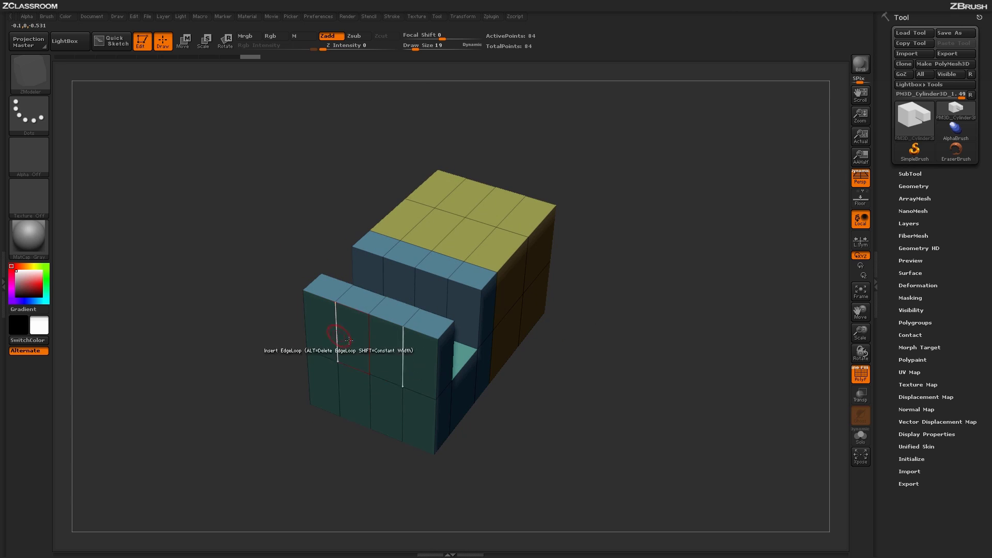
left_click_drag(625, 422, 583, 457)
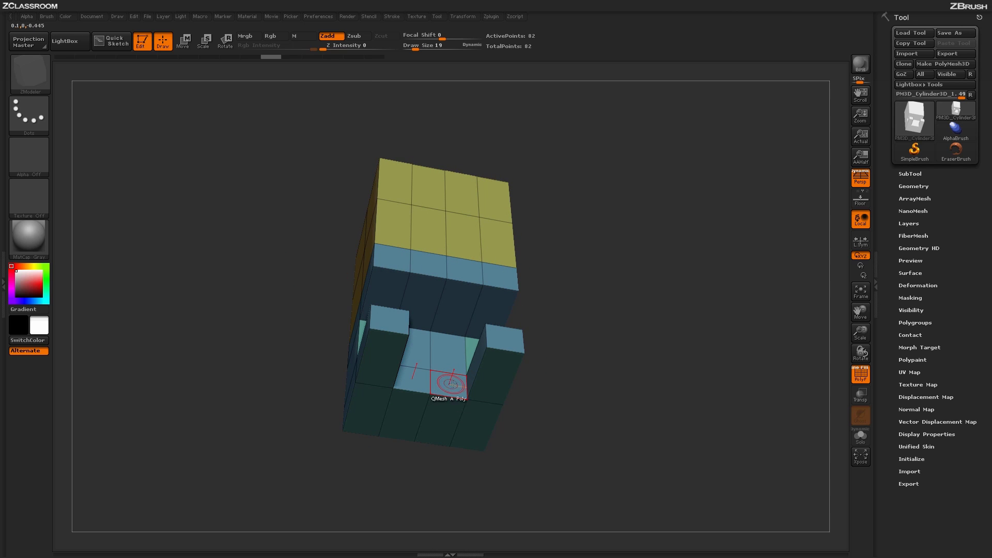
Reshape and bridge the inner faces to form the square opening with an arch below
left_click(477, 360)
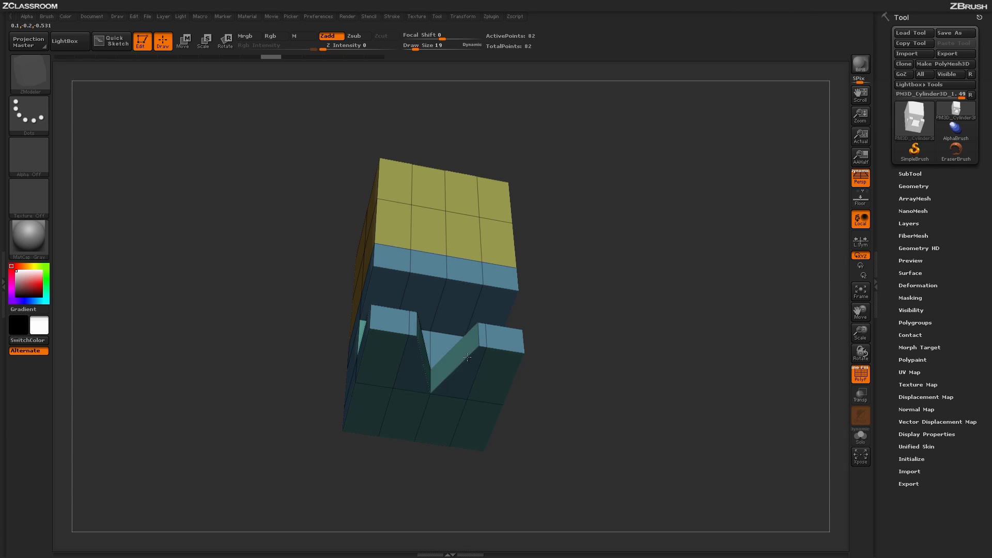
left_click_drag(580, 405, 637, 365)
left_click(439, 314)
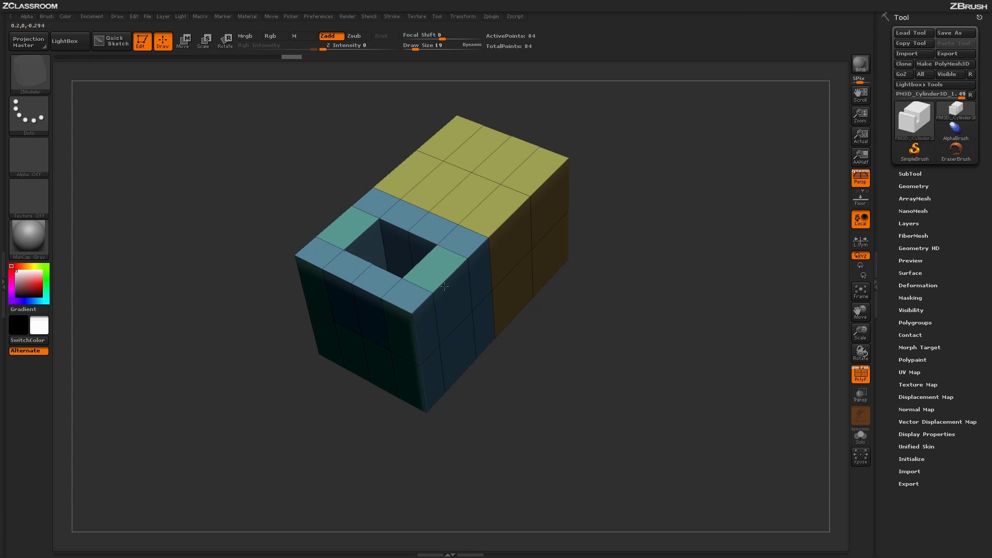
left_click_drag(693, 417, 640, 336)
left_click(431, 284)
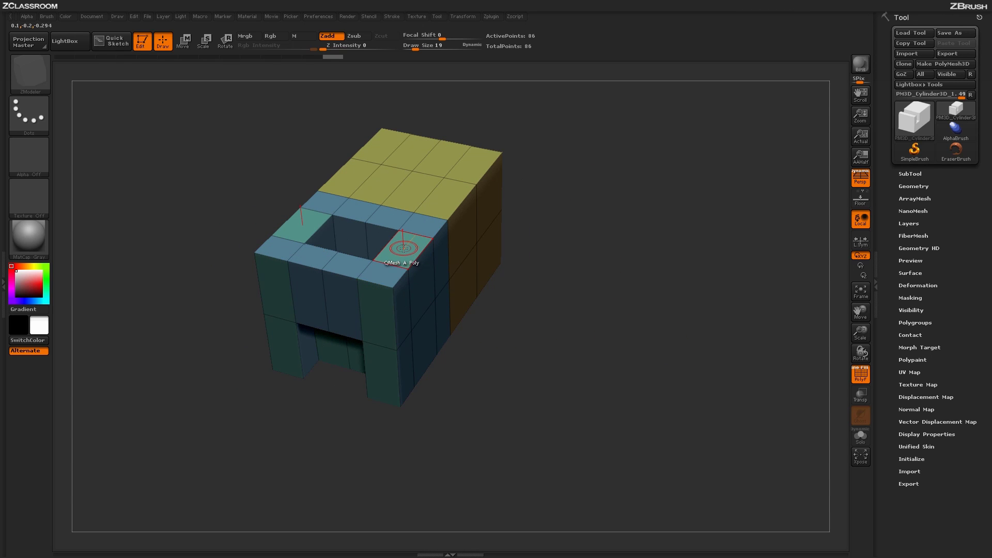
Extrude two columns upward from the top, undoing a slanted side extrusion
key("space")
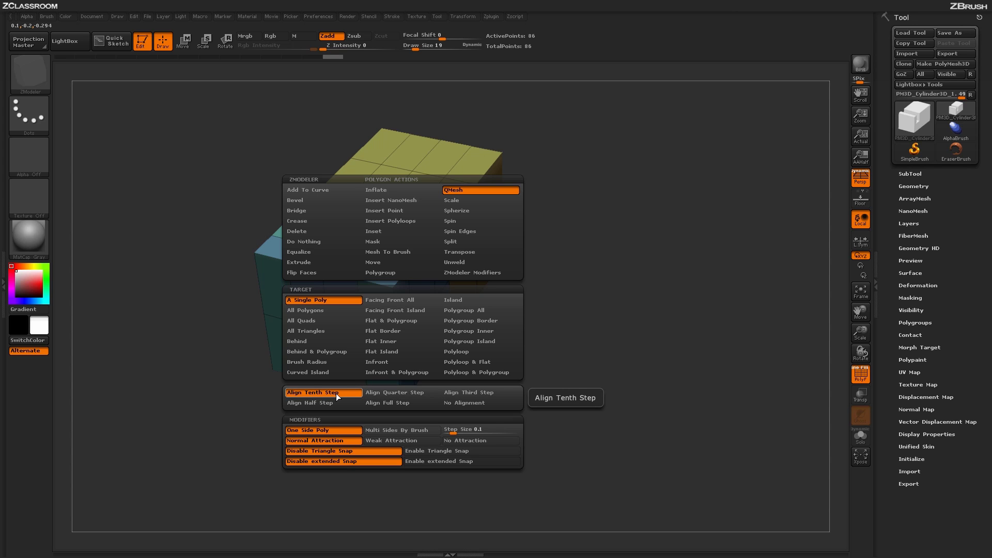
left_click_drag(467, 160, 474, 82)
left_click_drag(552, 183, 553, 209, "alt")
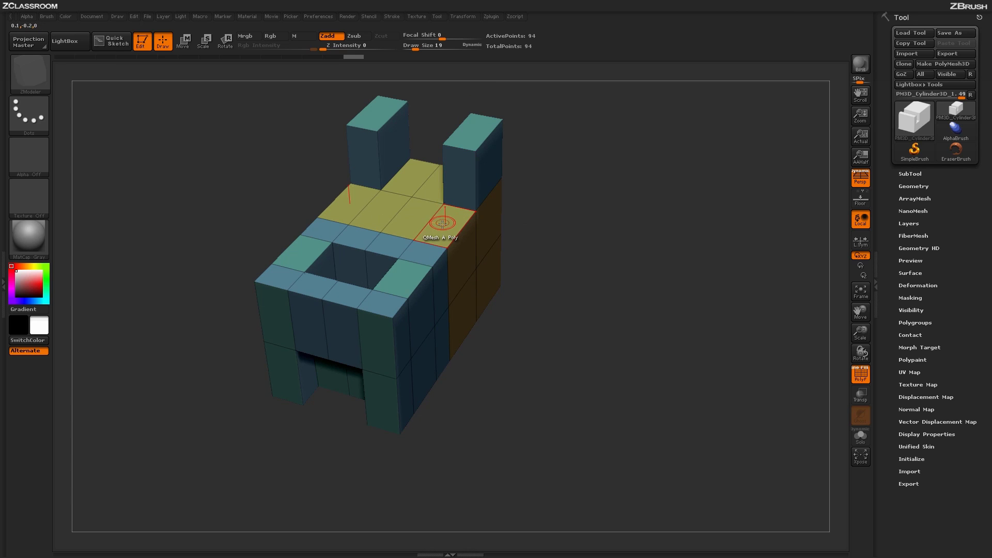
mouse_move(446, 220)
left_mouse_down()
mouse_move(449, 180)
mouse_move(449, 240)
mouse_move(449, 191)
mouse_move(450, 223)
left_mouse_up()
key("ctrl+z")
Switch extrusion snapping to Align Half Step and retry the yellow-face extrusion, undoing it
key("space")
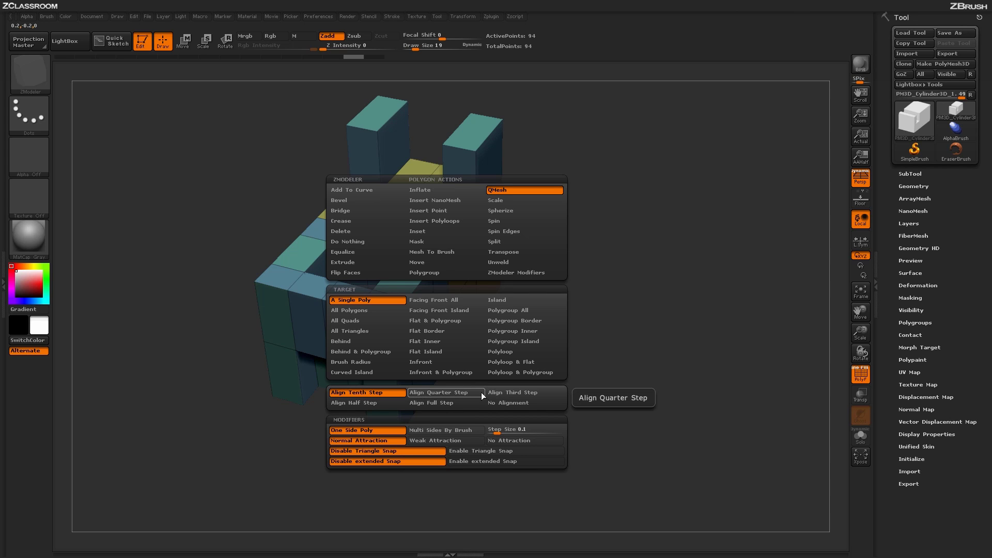
left_click(367, 402)
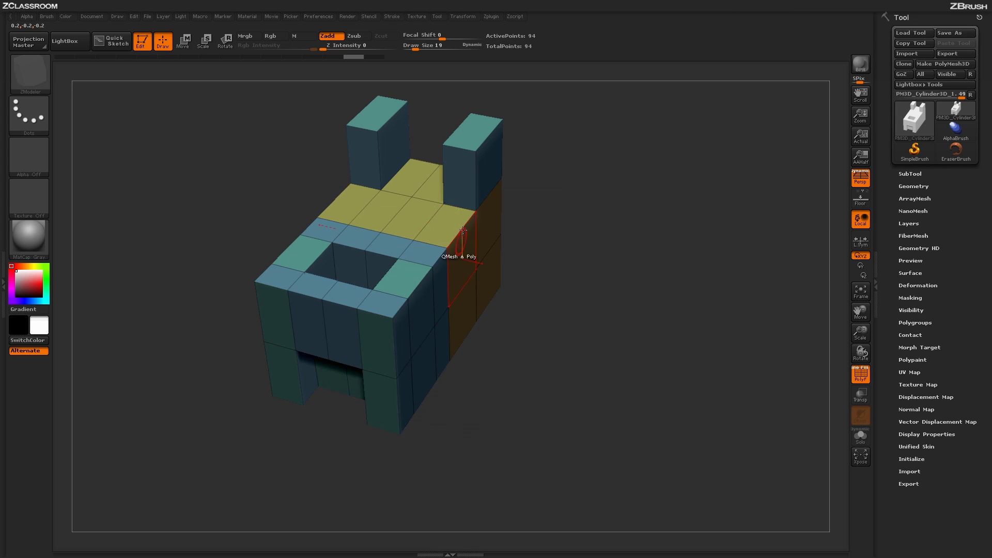
left_click_drag(445, 224, 445, 176)
key("ctrl+z")
key("space")
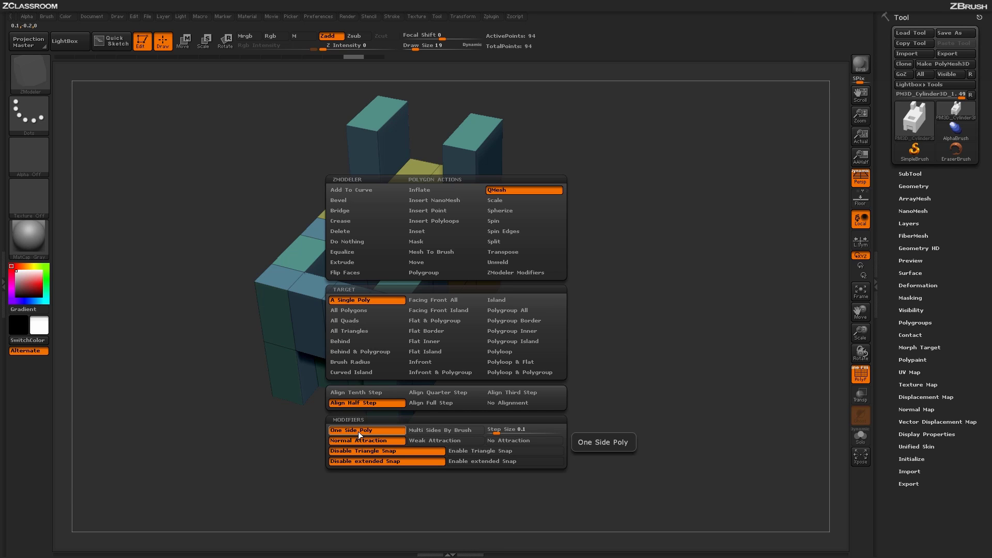
Set Multi Sides By Brush, test extruding both side faces, and enlarge the Draw Size
left_click(442, 432)
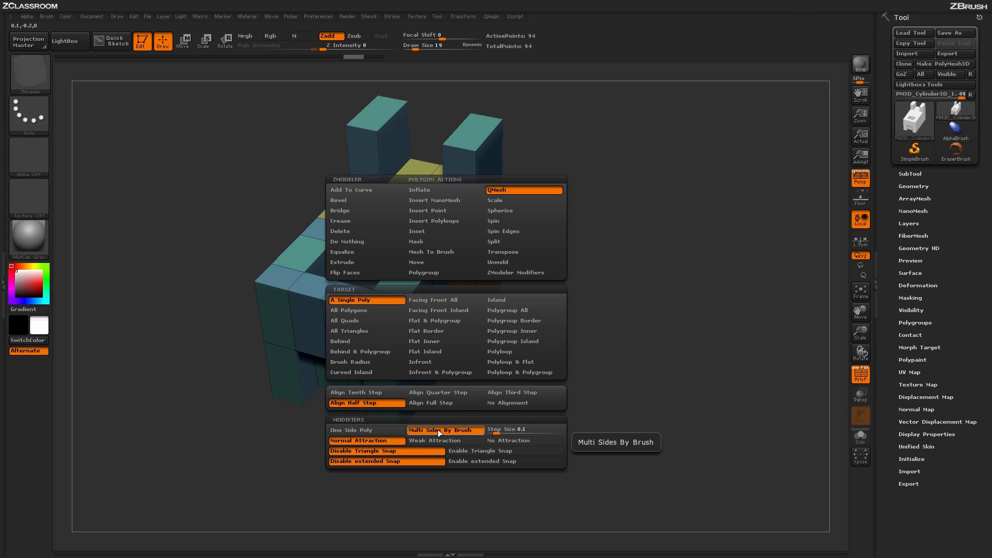
left_click_drag(463, 264, 575, 310)
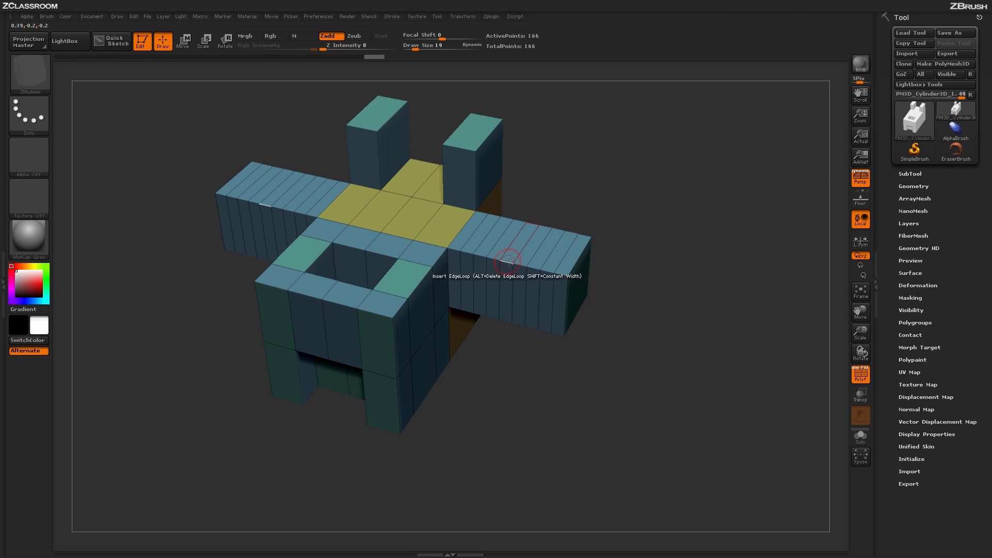
key("ctrl+z")
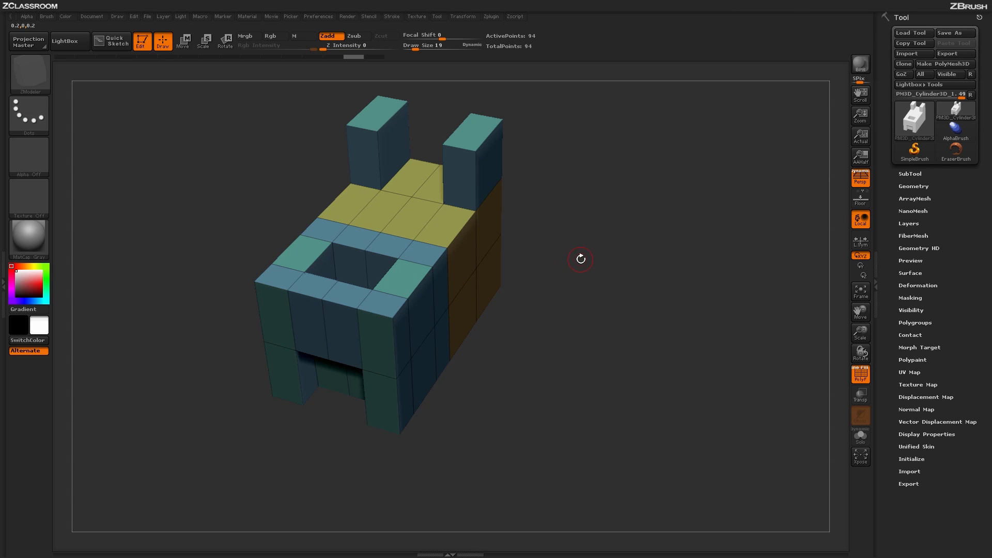
key("space")
left_click_drag(580, 258, 583, 260)
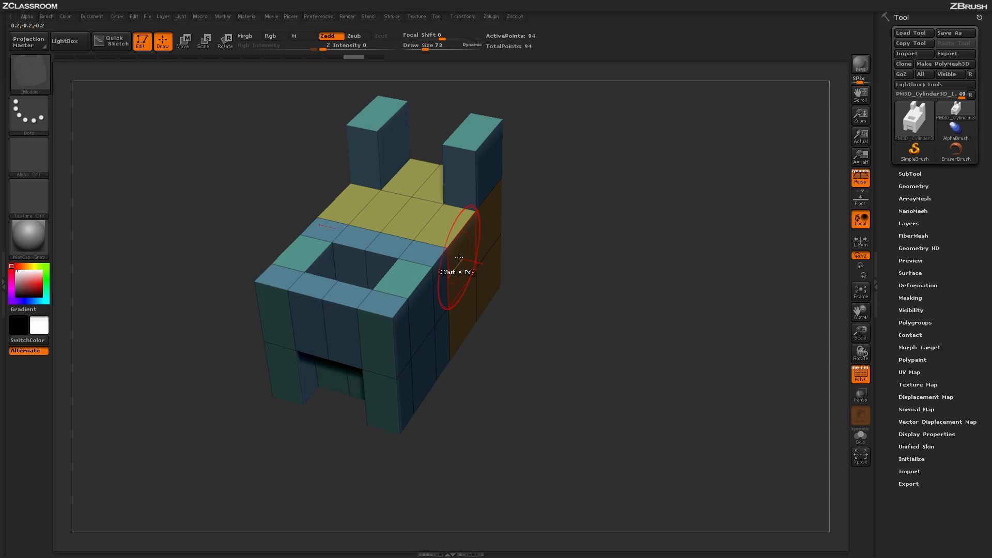
Extrude the side face into a long arm, add an edge loop, and extrude its recessed faces
left_click_drag(488, 267, 612, 297)
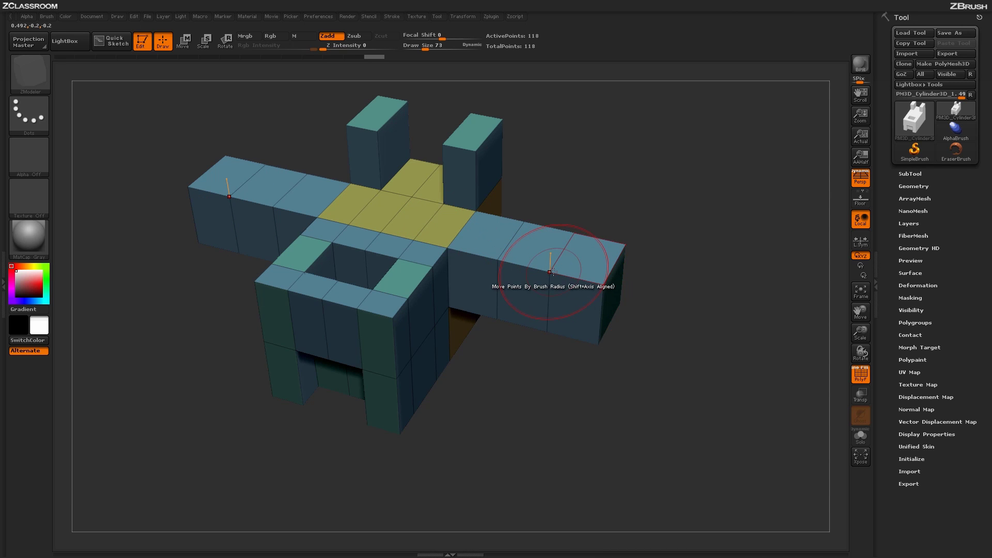
key("ctrl+z")
key("ctrl+z")
left_click_drag(453, 253, 640, 281)
left_click(449, 284)
left_click(537, 300)
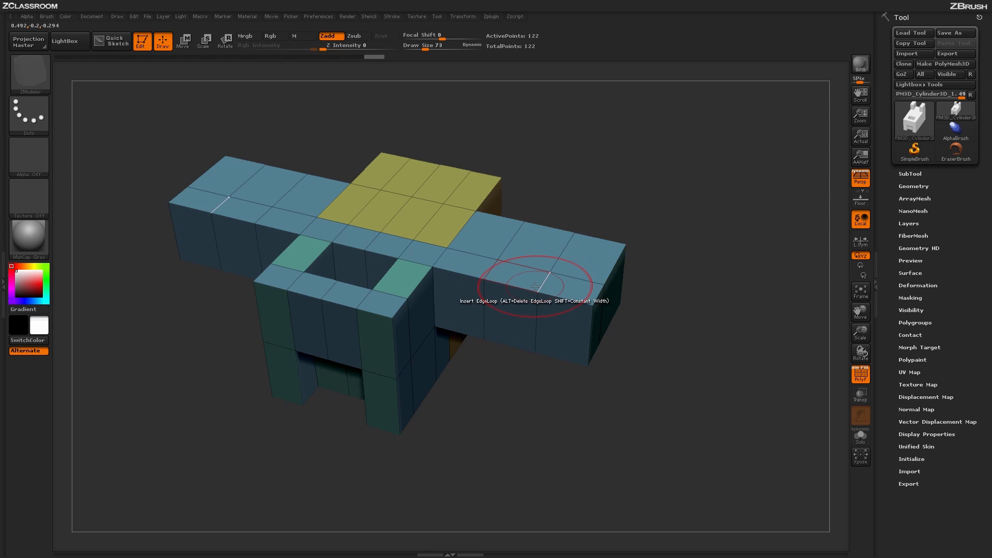
Undo the arms and set the QMesh action to One Side Poly
key("ctrl+z")
key("ctrl+z")
key("ctrl+z")
key("ctrl+z")
key("ctrl+z")
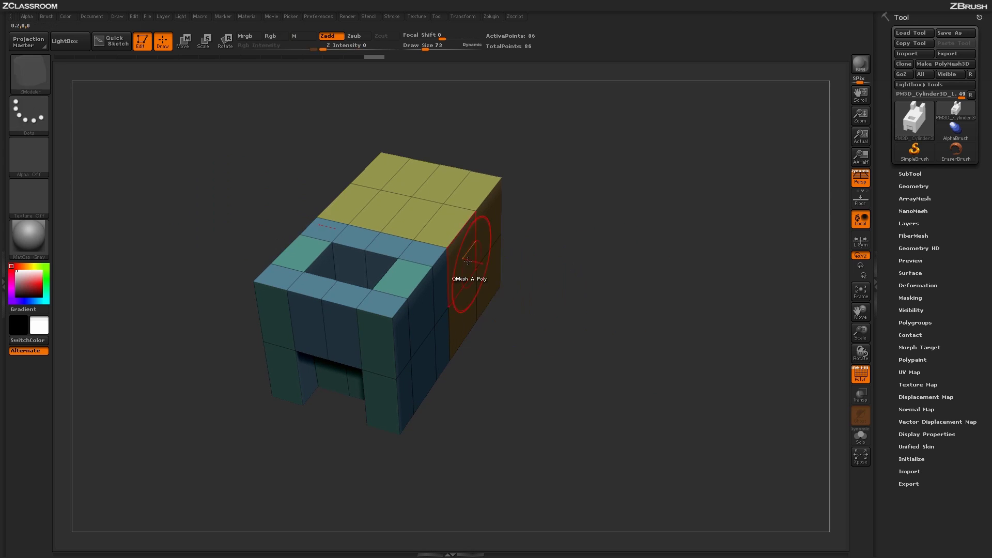
key("space")
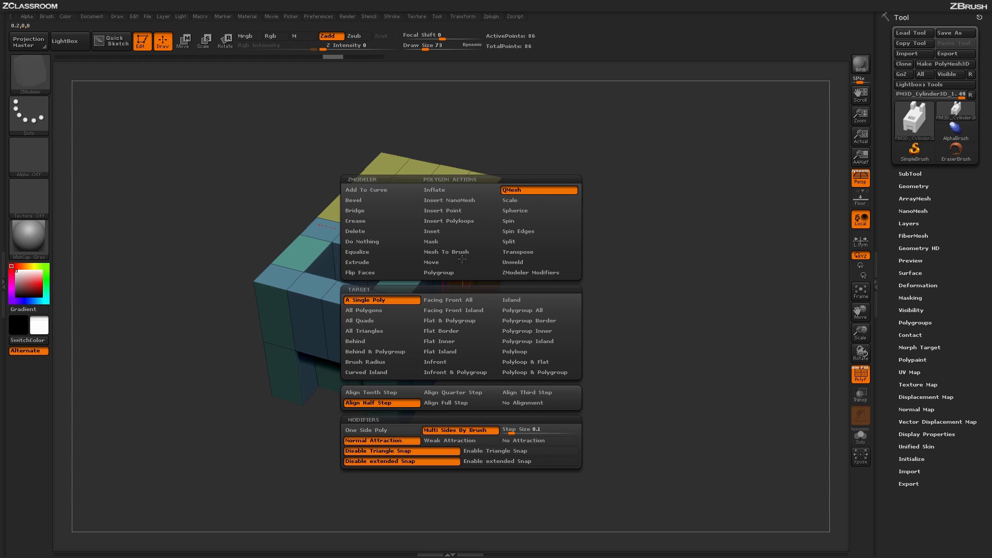
left_click(406, 431)
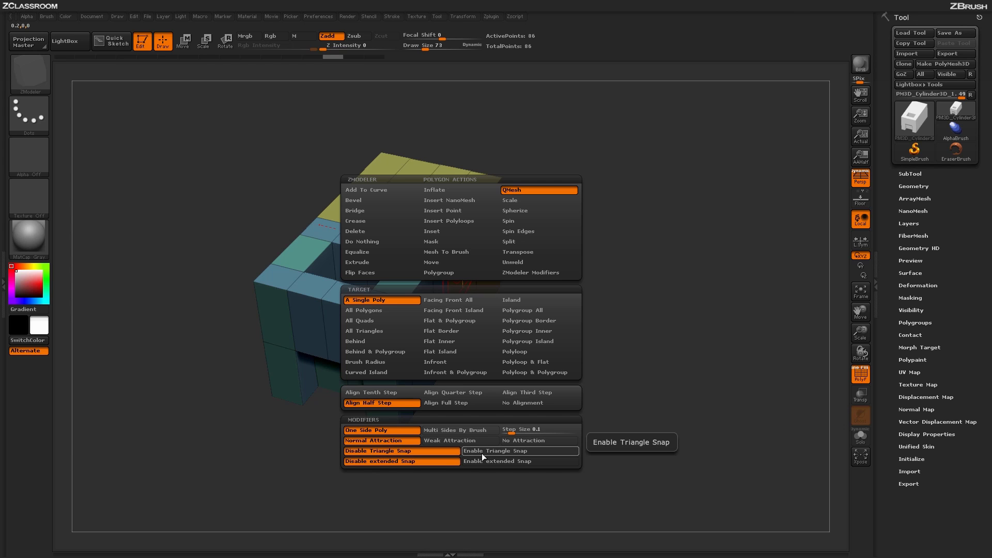
left_click(445, 451)
Extrude two columns up from the top faces, undoing the sloped wedge extrusions
left_click_drag(468, 194, 479, 104)
left_click_drag(451, 228, 439, 214)
left_click_drag(626, 297, 574, 279)
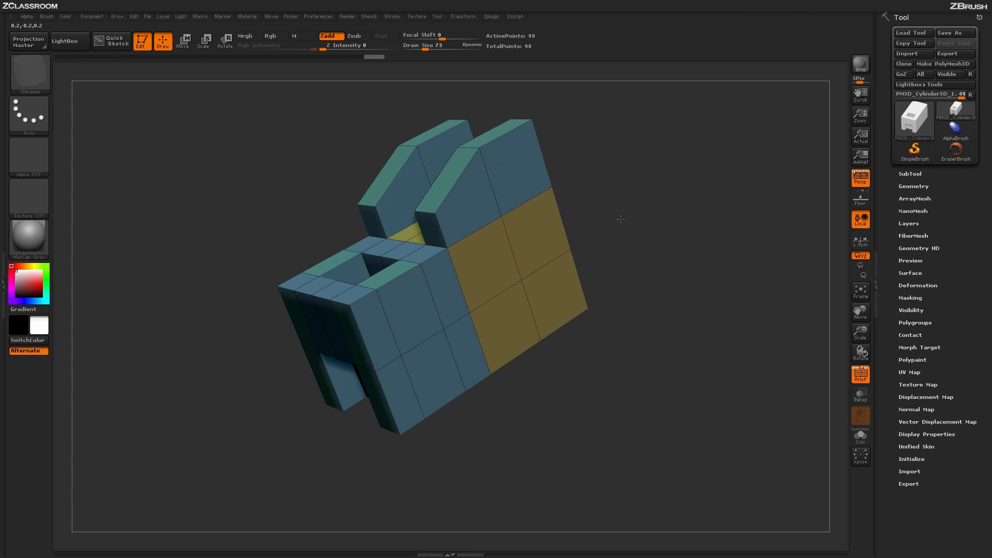
left_click_drag(616, 217, 621, 220)
key("ctrl+z")
Enable Triangle Snap, slant the column fronts over the yellow faces, then disable Triangle Snap
key("space")
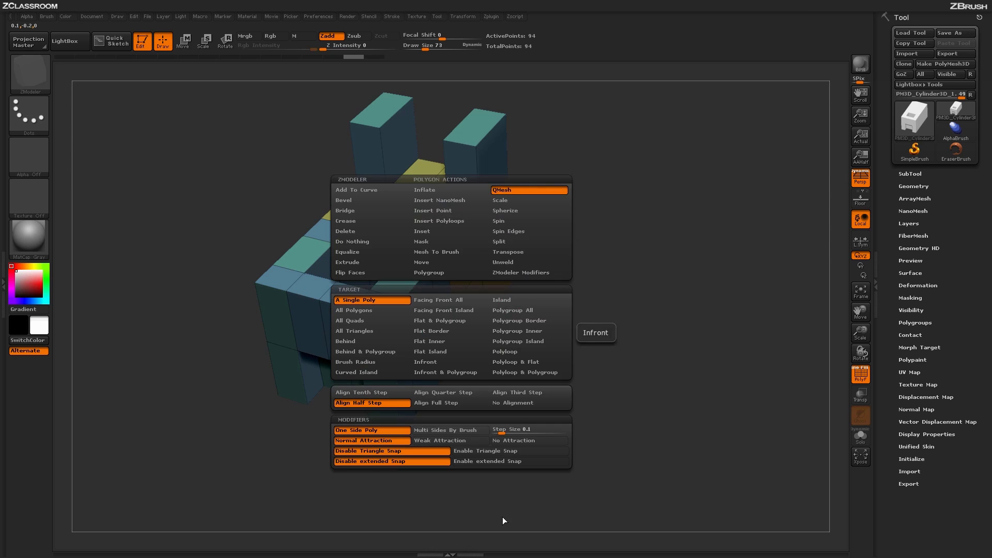
left_click(483, 452)
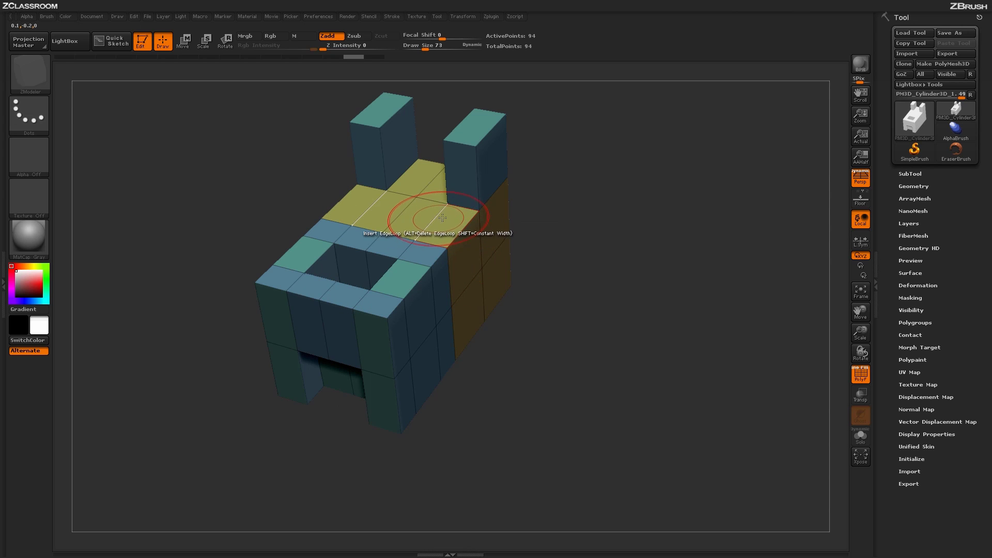
left_click_drag(448, 218, 448, 179)
left_click_drag(627, 325, 608, 315)
mouse_move(627, 201)
left_mouse_down()
mouse_move(683, 208)
mouse_move(606, 221)
left_mouse_up()
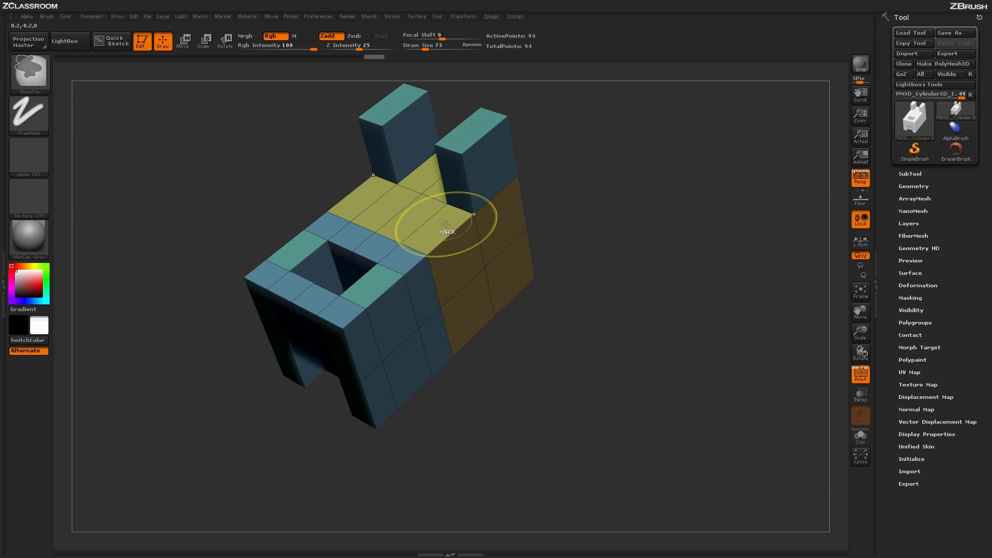
key("space")
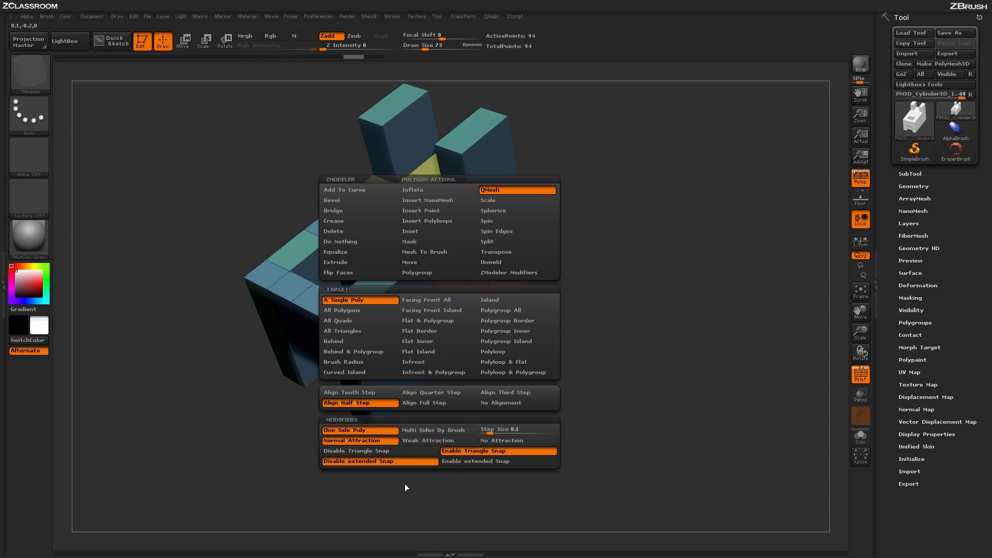
left_click(373, 453)
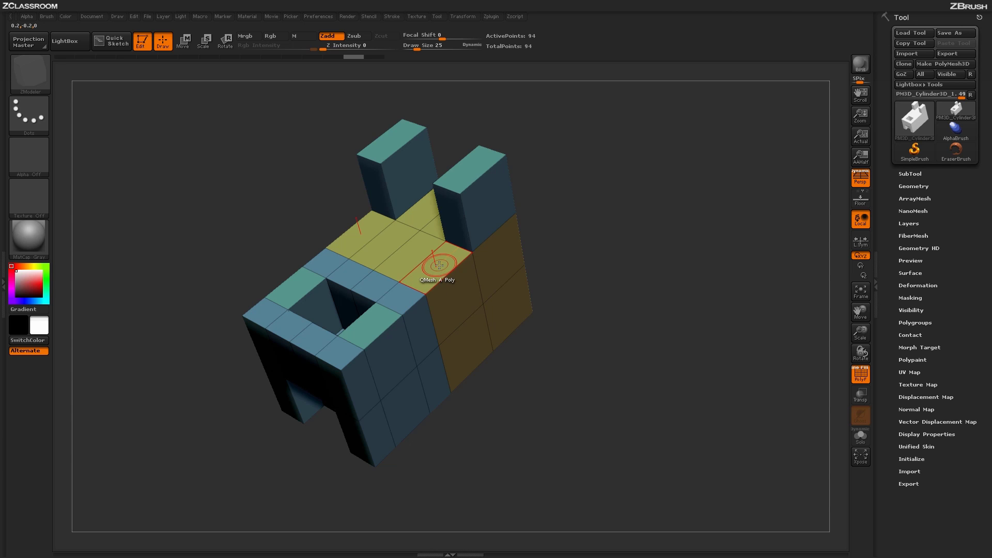
Test extruding a yellow polygon into a block between the pillars, then undo it
left_click_drag(441, 261, 426, 197)
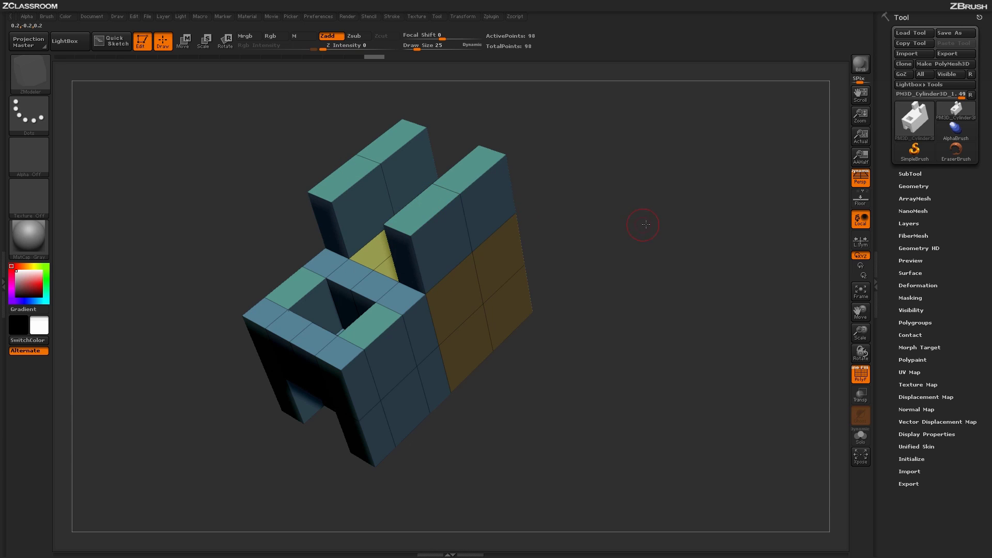
left_click_drag(646, 222, 594, 239)
key("ctrl+z")
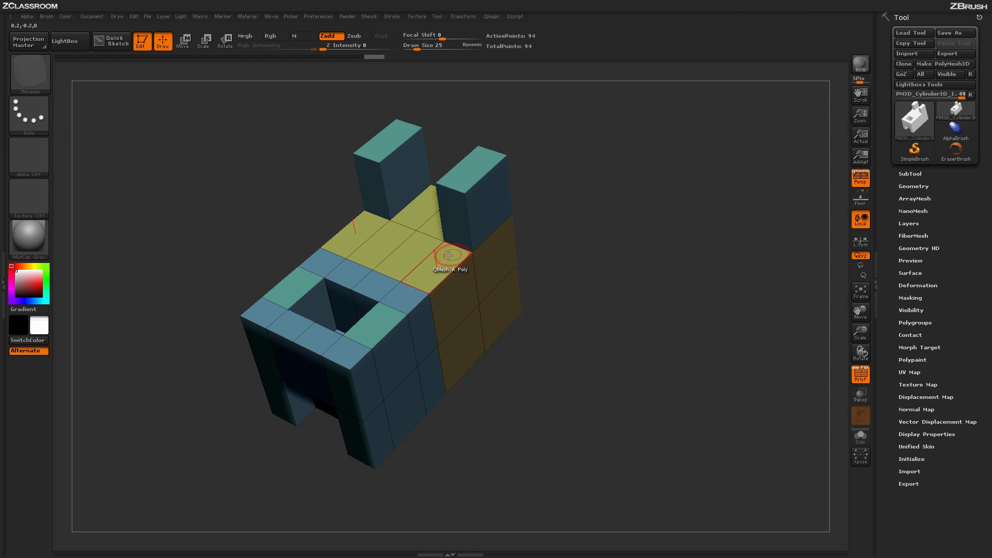
Enable extended Snap, QMesh-extrude a top polygon to test it, then undo
key("space")
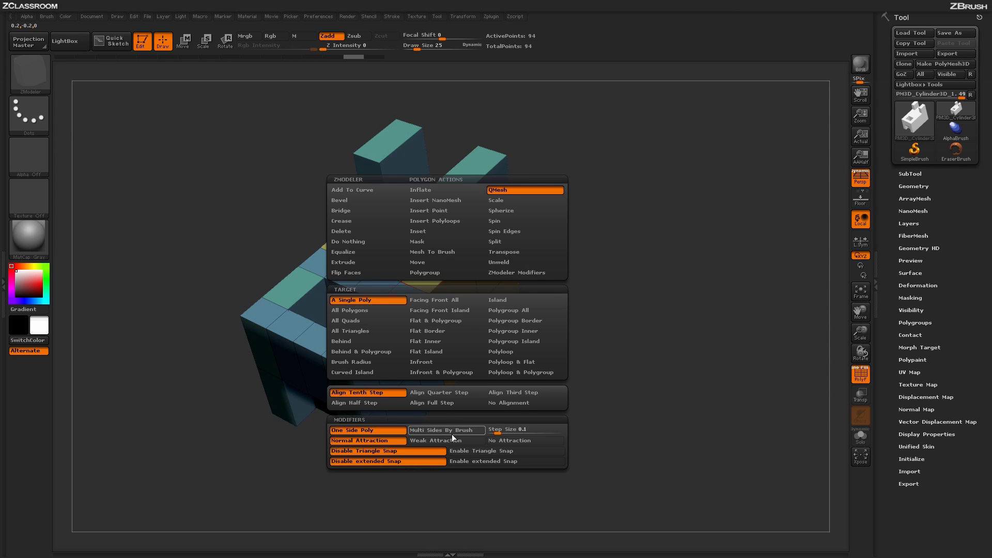
left_click(468, 462)
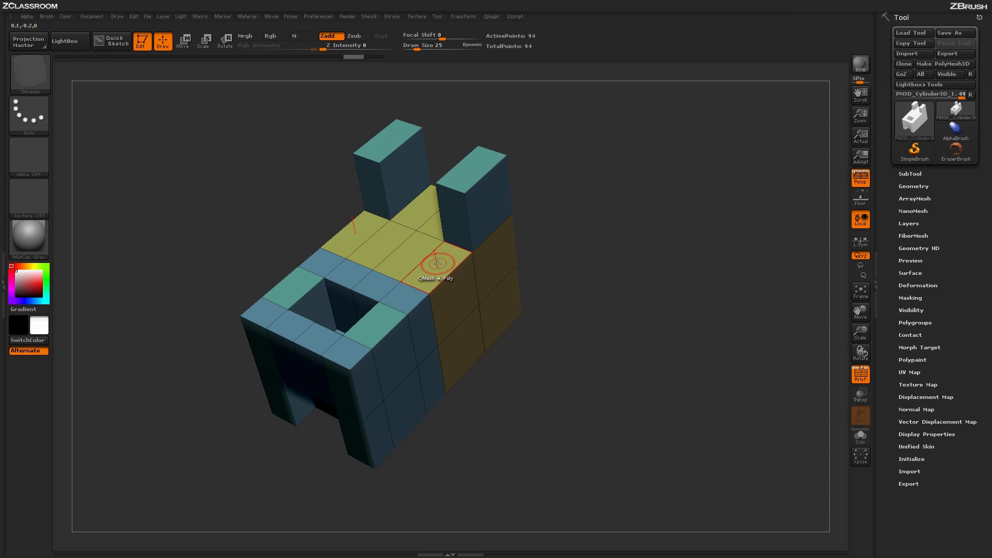
left_click_drag(438, 264, 503, 194)
mouse_move(636, 264)
left_mouse_down()
mouse_move(601, 274)
mouse_move(623, 271)
left_mouse_up()
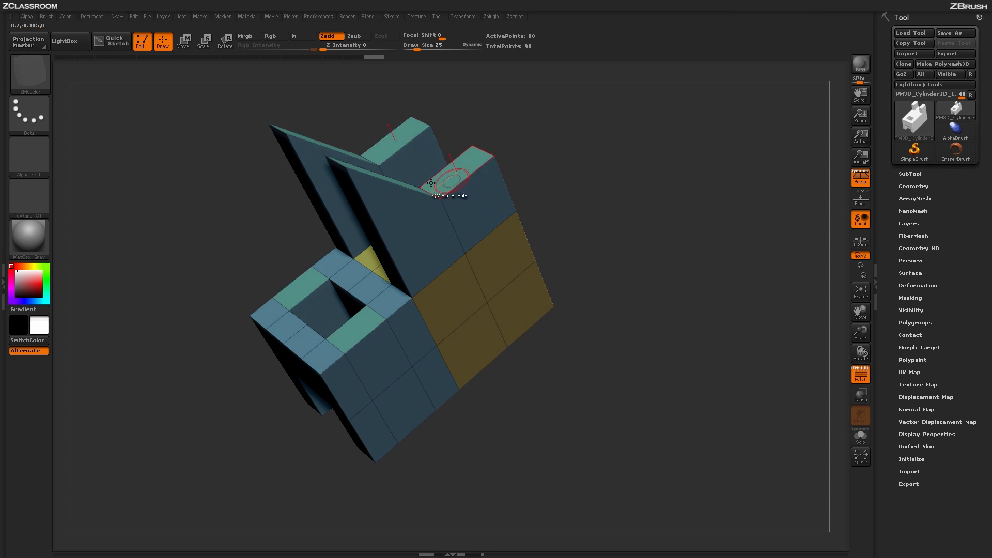
mouse_move(634, 197)
left_mouse_down()
mouse_move(619, 226)
mouse_move(627, 157)
mouse_move(643, 212)
left_mouse_up()
key("ctrl+z")
key("ctrl+z")
Disable extended Snap and extrude a raised block from the far top faces
key("space")
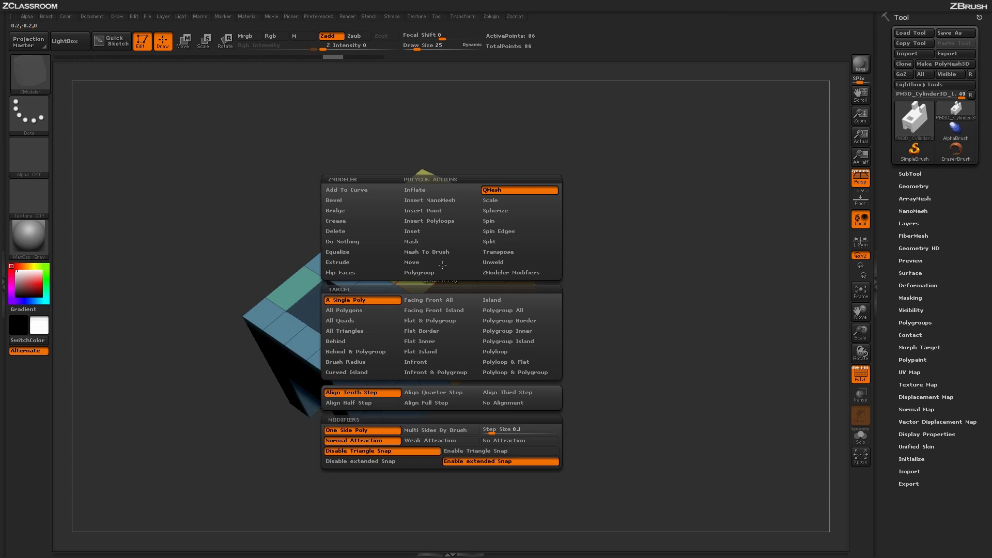
left_click(394, 461)
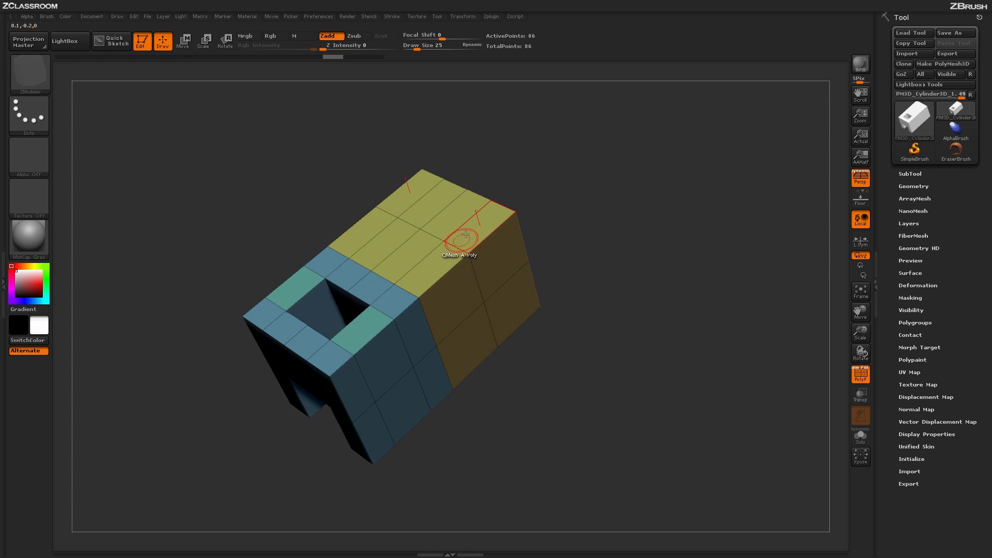
left_click_drag(611, 223, 609, 333)
left_click_drag(632, 248, 633, 257)
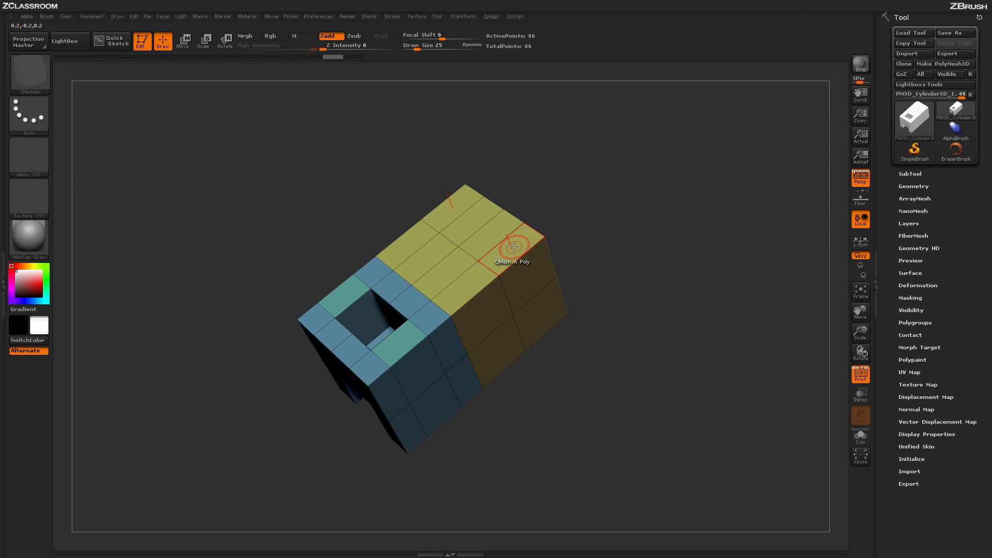
left_click_drag(601, 217, 636, 212)
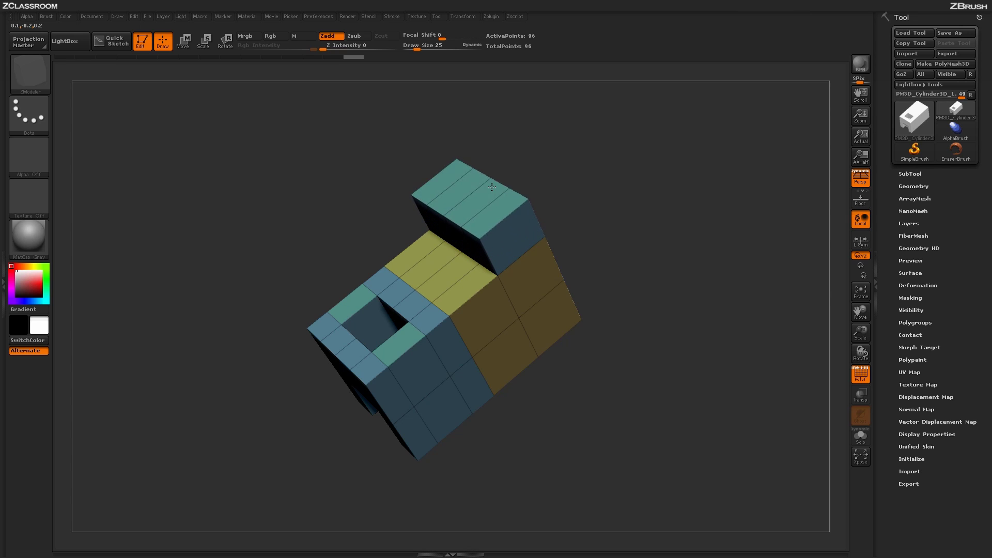
key("ctrl+z")
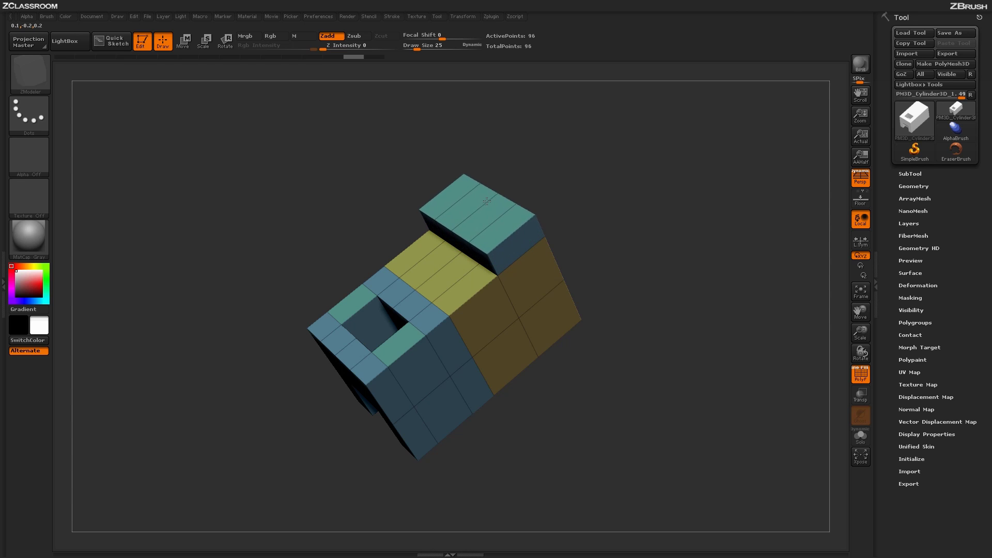
Lift the far top faces in QMesh move mode so the sides stretch, then orbit to inspect
mouse_move(482, 191)
left_mouse_down("shift")
mouse_move(468, 182)
mouse_move(472, 193)
left_mouse_up("shift")
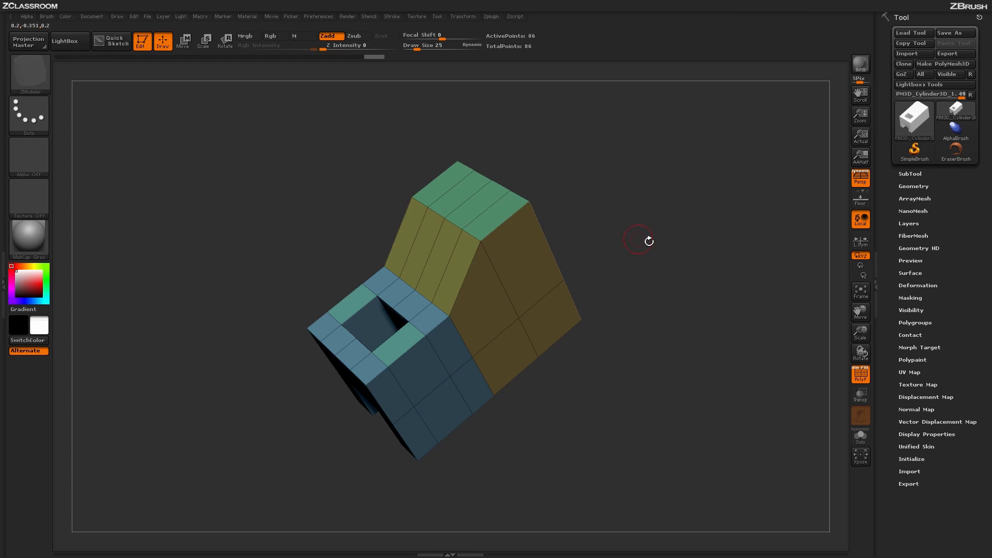
left_click_drag(649, 241, 637, 268)
left_click_drag(531, 238, 487, 237)
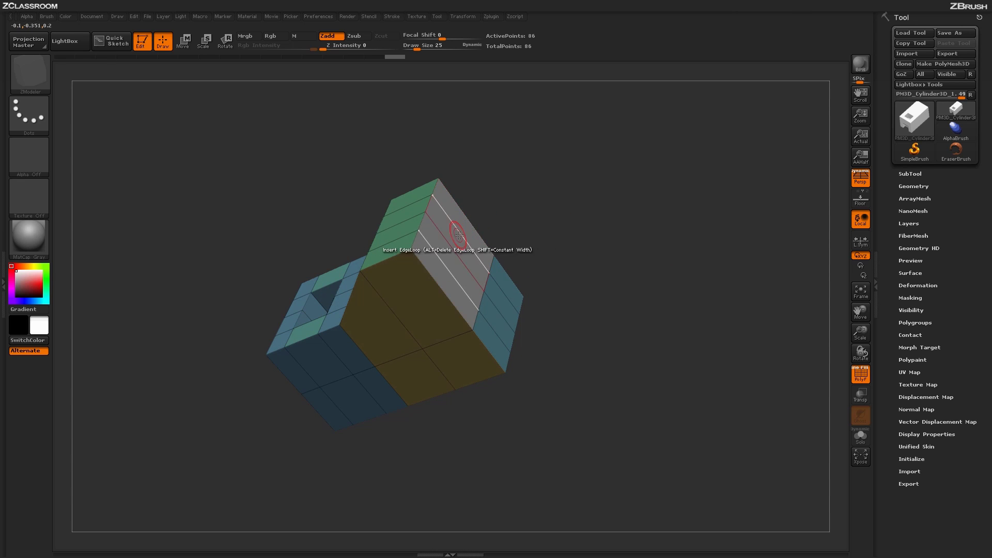
mouse_move(633, 269)
left_mouse_down()
mouse_move(602, 285)
mouse_move(636, 281)
mouse_move(656, 317)
mouse_move(641, 337)
mouse_move(652, 330)
mouse_move(638, 317)
mouse_move(636, 337)
mouse_move(600, 341)
mouse_move(627, 304)
mouse_move(651, 329)
mouse_move(676, 336)
mouse_move(665, 327)
mouse_move(674, 348)
left_mouse_up()
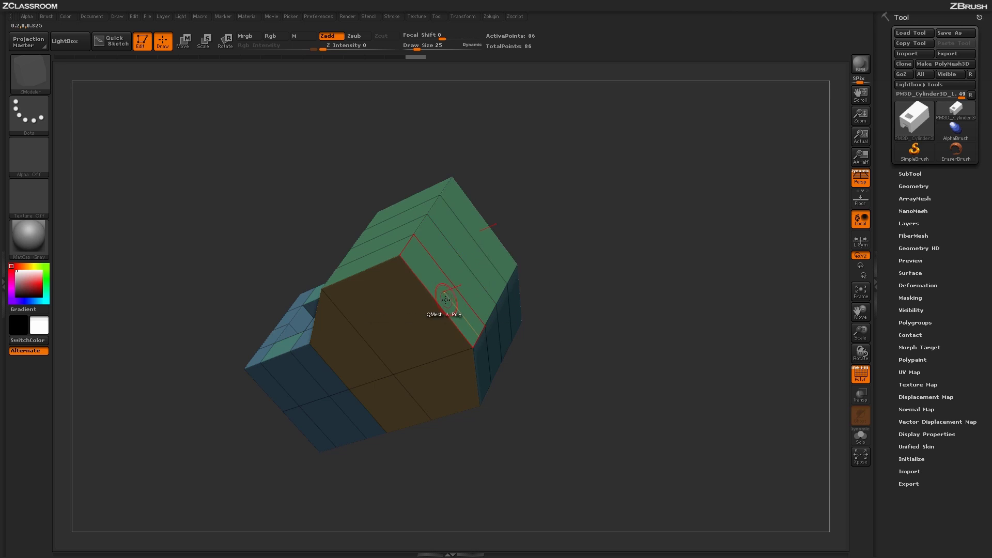
Drag the green end face polygons off the block as a detached thin panel
left_click_drag(659, 299, 530, 273)
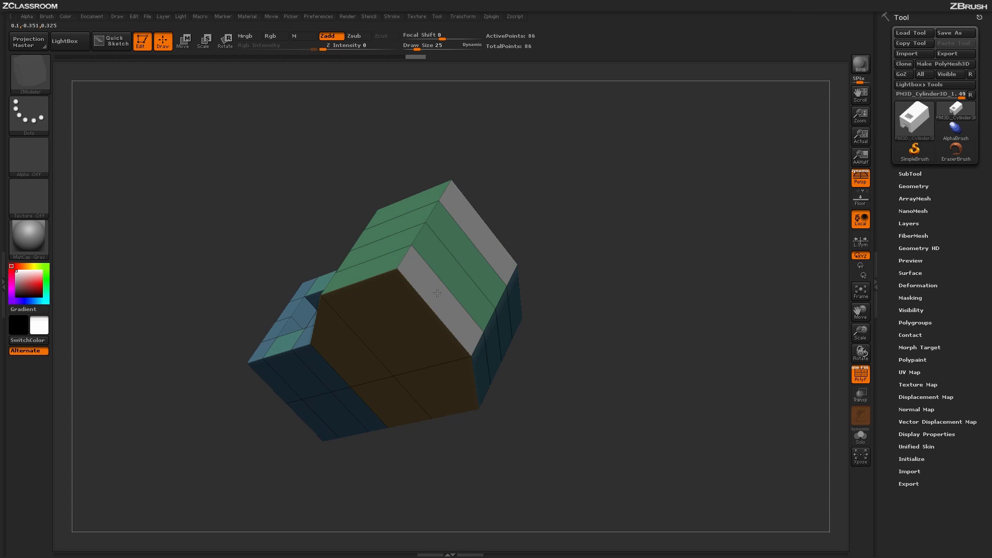
left_click_drag(455, 270, 654, 288)
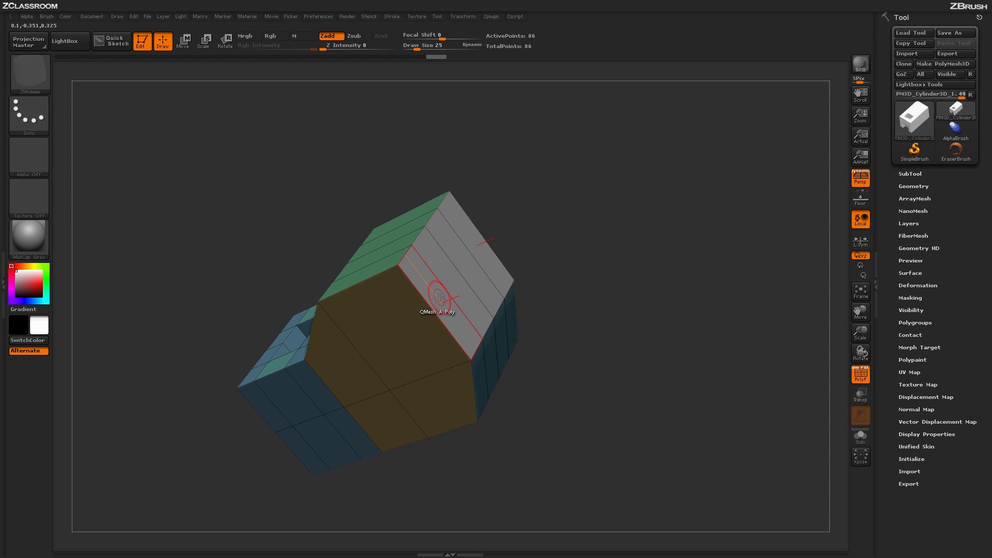
left_click_drag(651, 272, 624, 281)
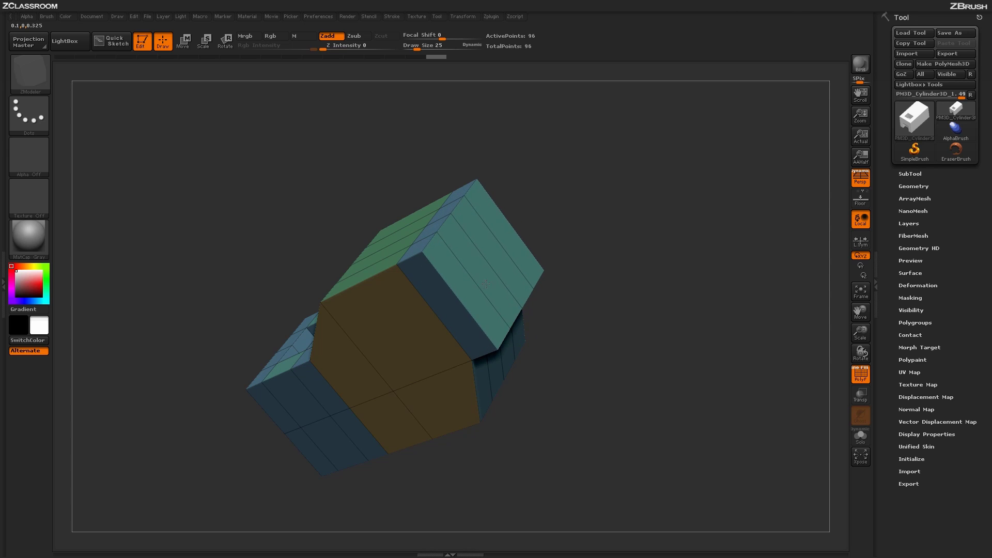
mouse_move(492, 280)
left_mouse_down()
mouse_move(467, 290)
mouse_move(479, 278)
left_mouse_up()
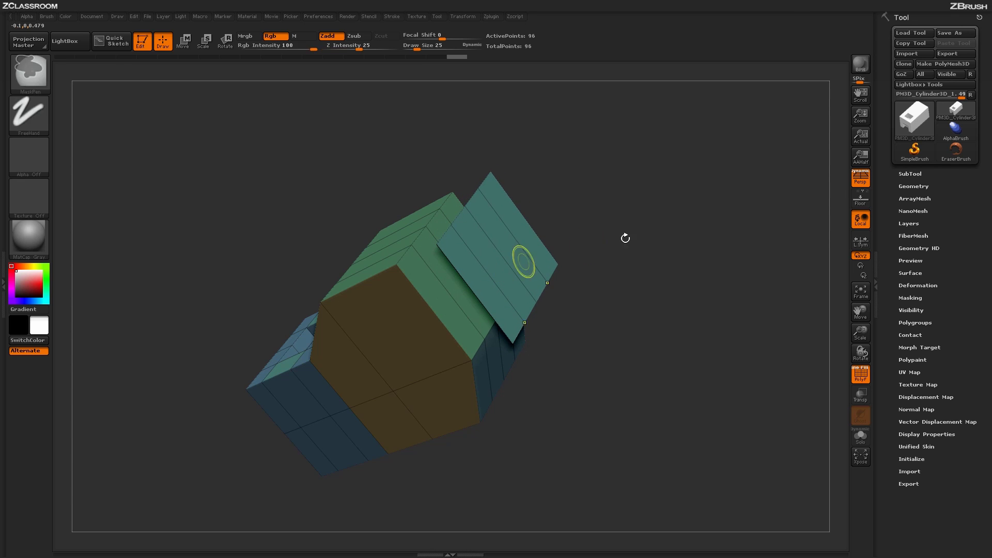
left_click_drag(642, 173, 425, 279)
mouse_move(613, 369)
left_mouse_down()
mouse_move(623, 339)
mouse_move(610, 392)
mouse_move(636, 308)
mouse_move(646, 323)
left_mouse_up()
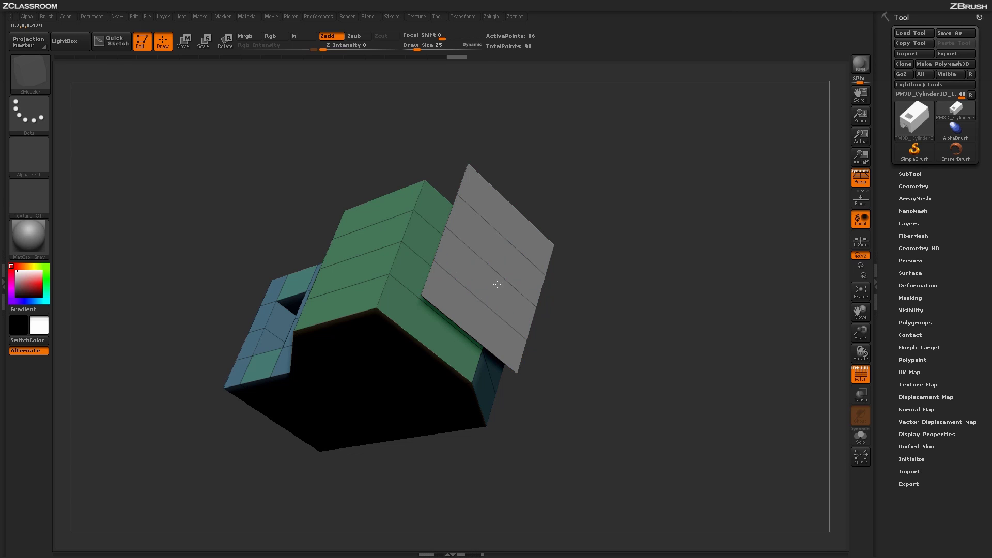
QMesh-extrude the detached panel into a thick block and insert an edge loop around it
right_click_drag(497, 285, 520, 288)
left_click_drag(497, 294, 535, 282)
left_click_drag(652, 295, 729, 331)
left_click(523, 288)
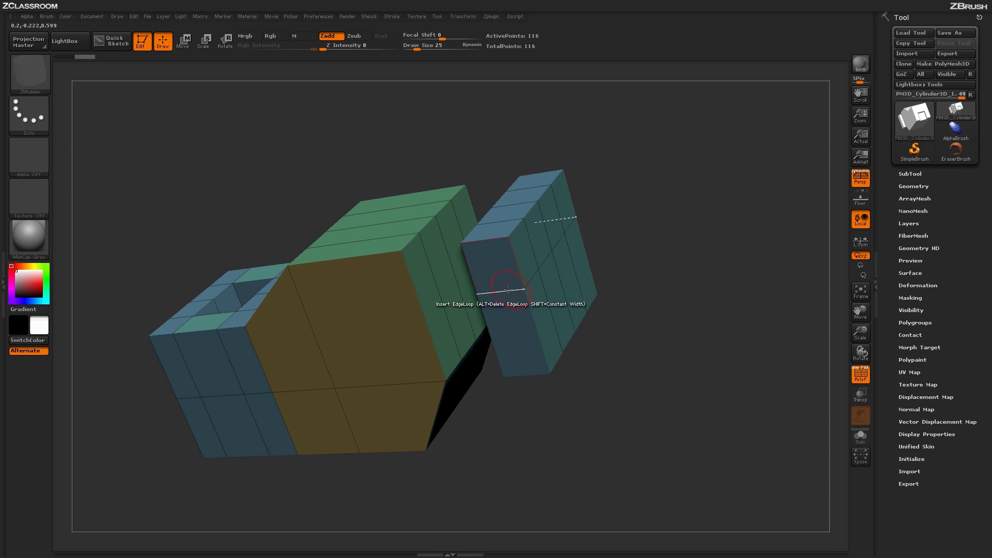
Push the marked faces of the block inward to cut a recess, bringing the model to 148 points
left_click_drag(732, 202, 744, 192)
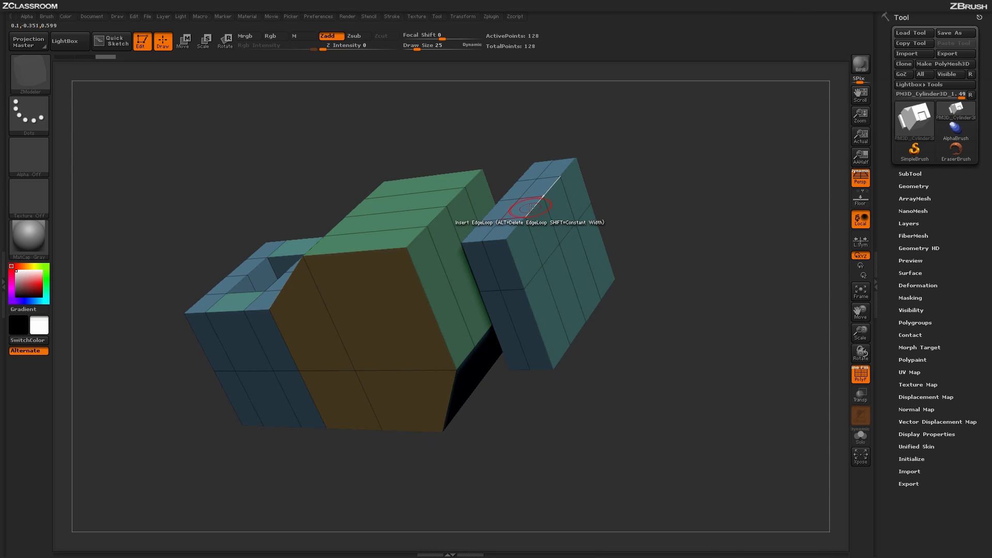
mouse_move(536, 215)
left_mouse_down("alt")
mouse_move(546, 231)
mouse_move(531, 230)
left_mouse_up("alt")
left_click_drag(622, 259, 668, 267)
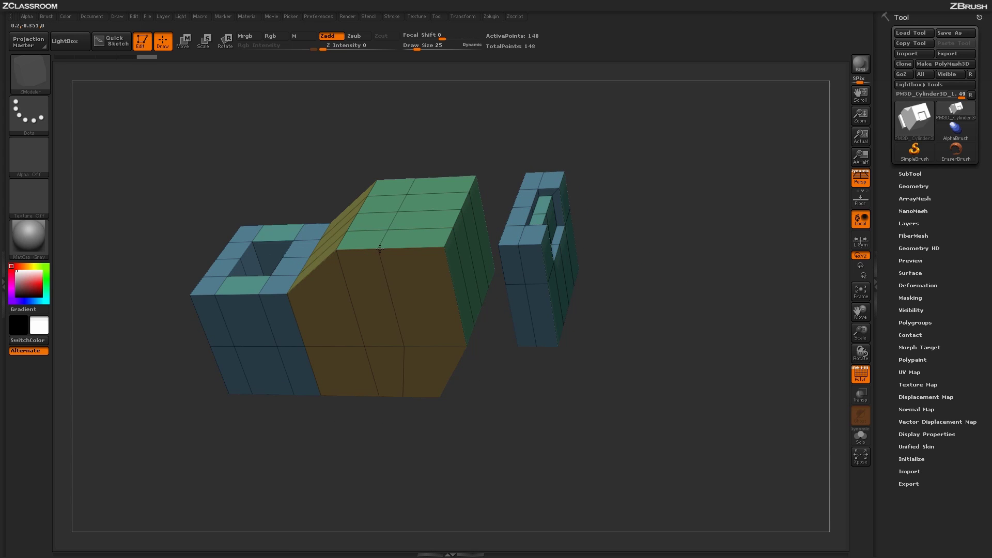